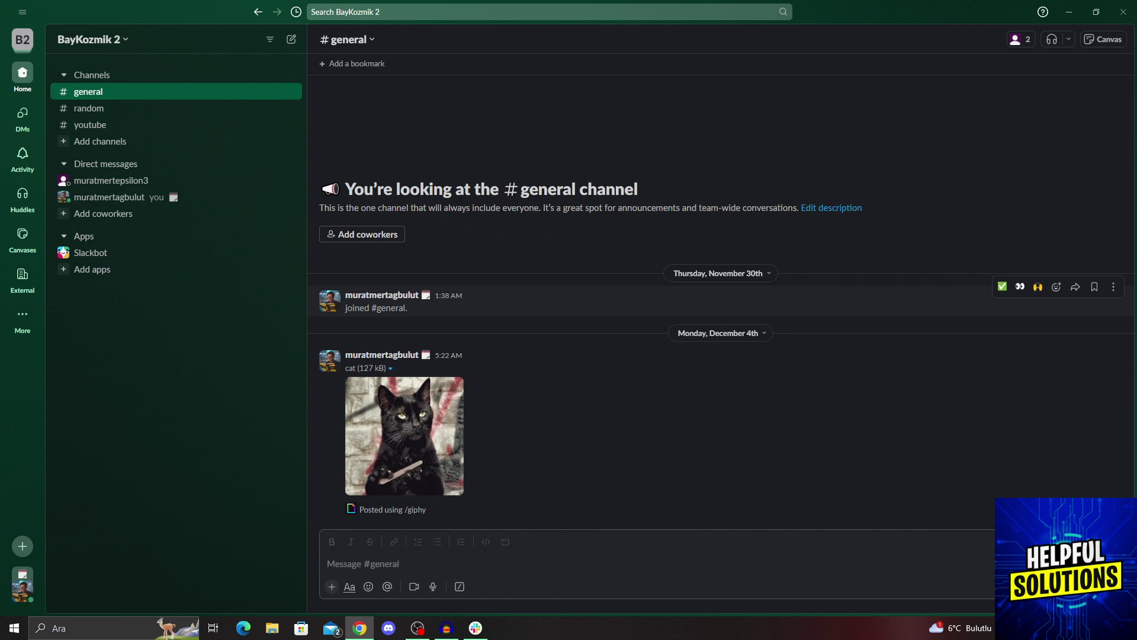
Step: Open the BayKozmik 2 workspace settings in the browser from the Slack desktop app
{"action": "key", "text": "alt+Tab"}
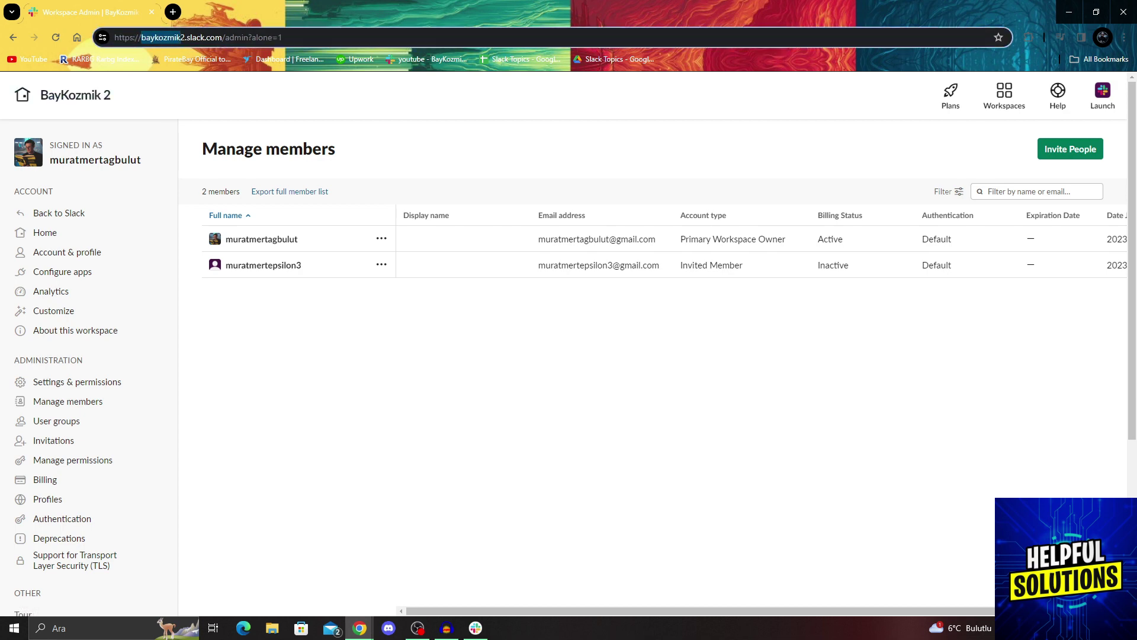
{"action": "left_click", "coordinate": [476, 629]}
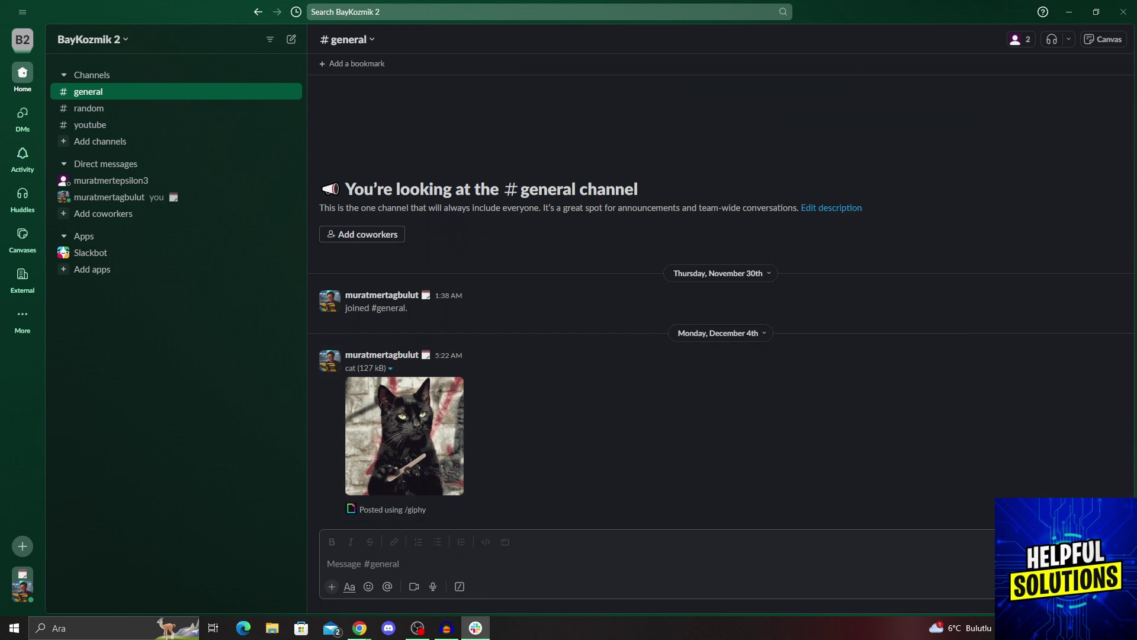
{"action": "left_click", "coordinate": [92, 39]}
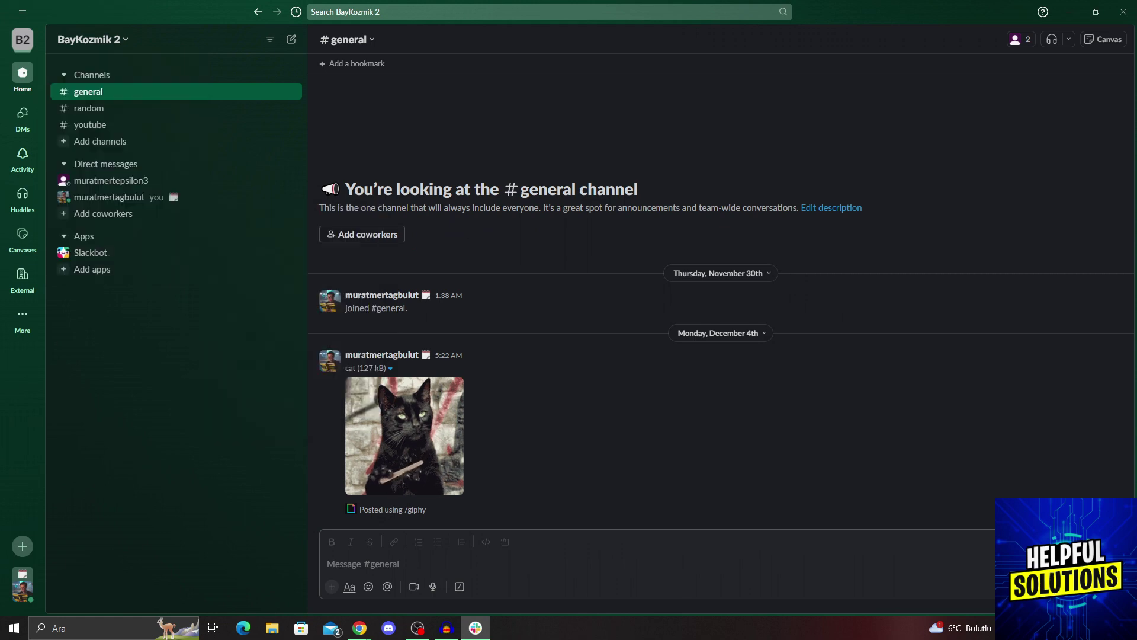
{"action": "left_click", "coordinate": [259, 311]}
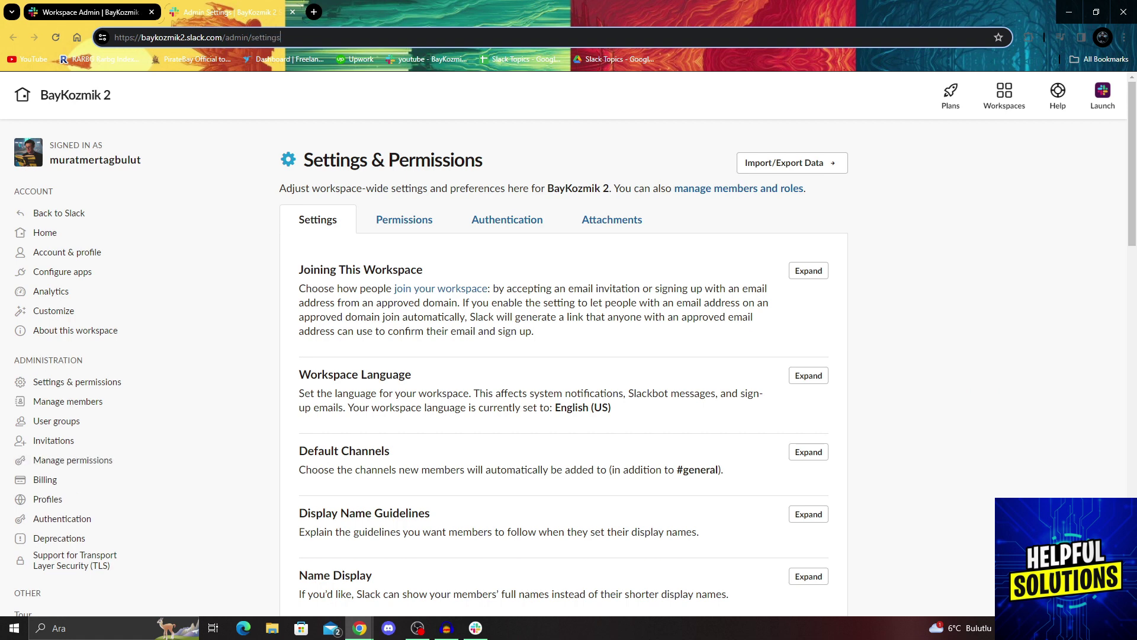
Step: Load the Manage members page at baykozmik2.slack.com/admin/ and close the extra tab
{"action": "key", "text": "BackSpace"}
{"action": "key", "text": "BackSpace"}
{"action": "key", "text": "BackSpace"}
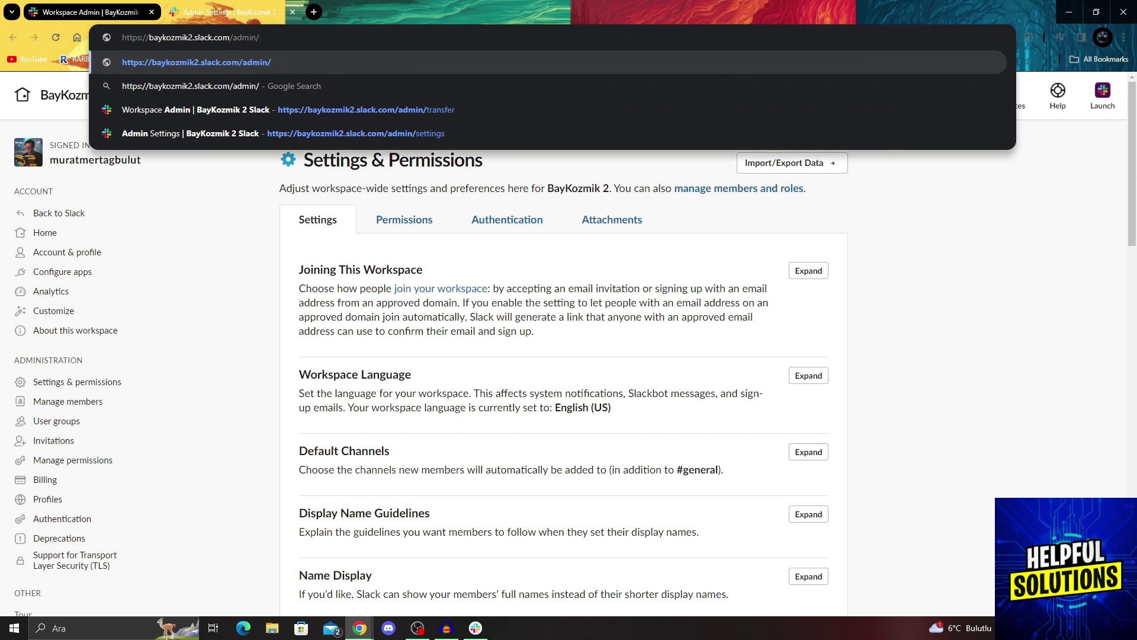
{"action": "key", "text": "Return"}
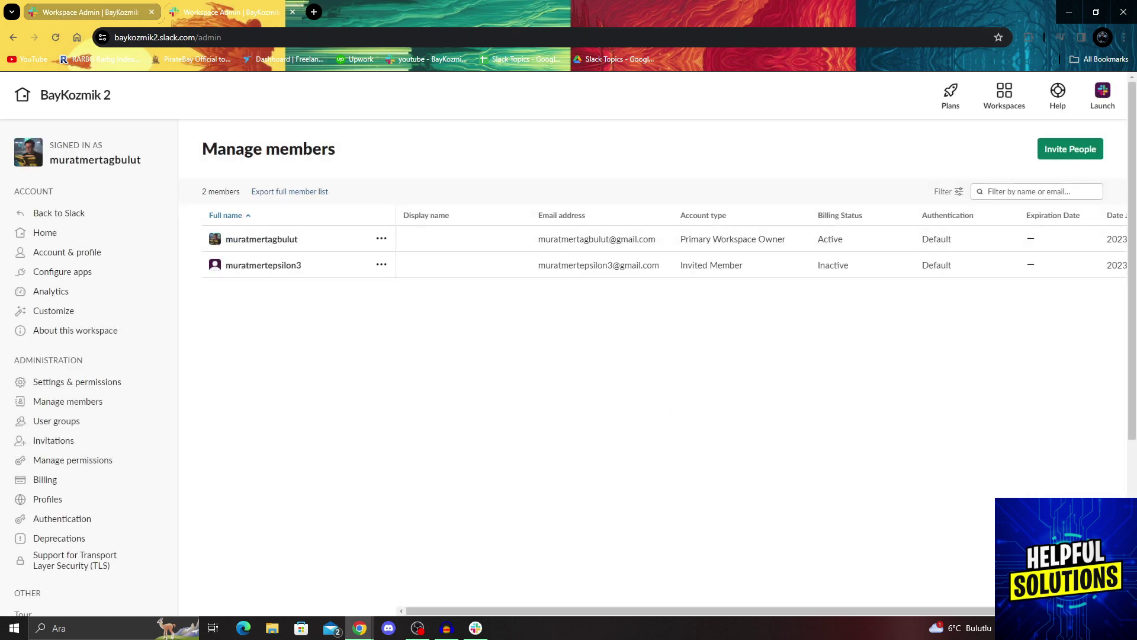
{"action": "left_click", "coordinate": [292, 12]}
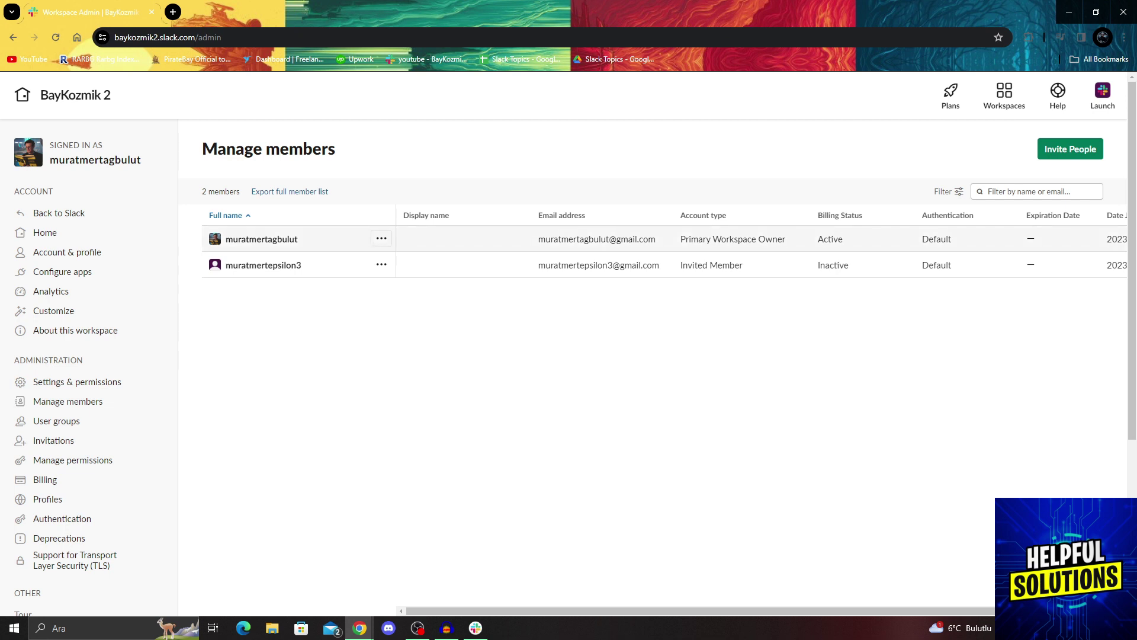
Step: Check the first member's transfer-ownership option, then open the second member's actions menu
{"action": "left_click", "coordinate": [382, 239]}
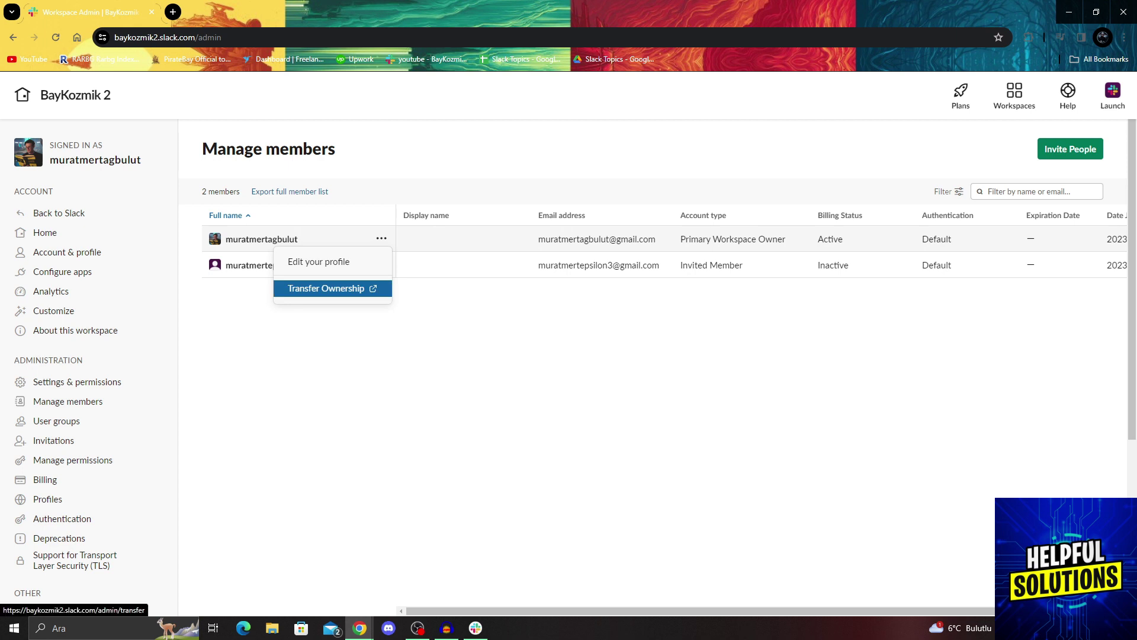
{"action": "left_click", "coordinate": [326, 289]}
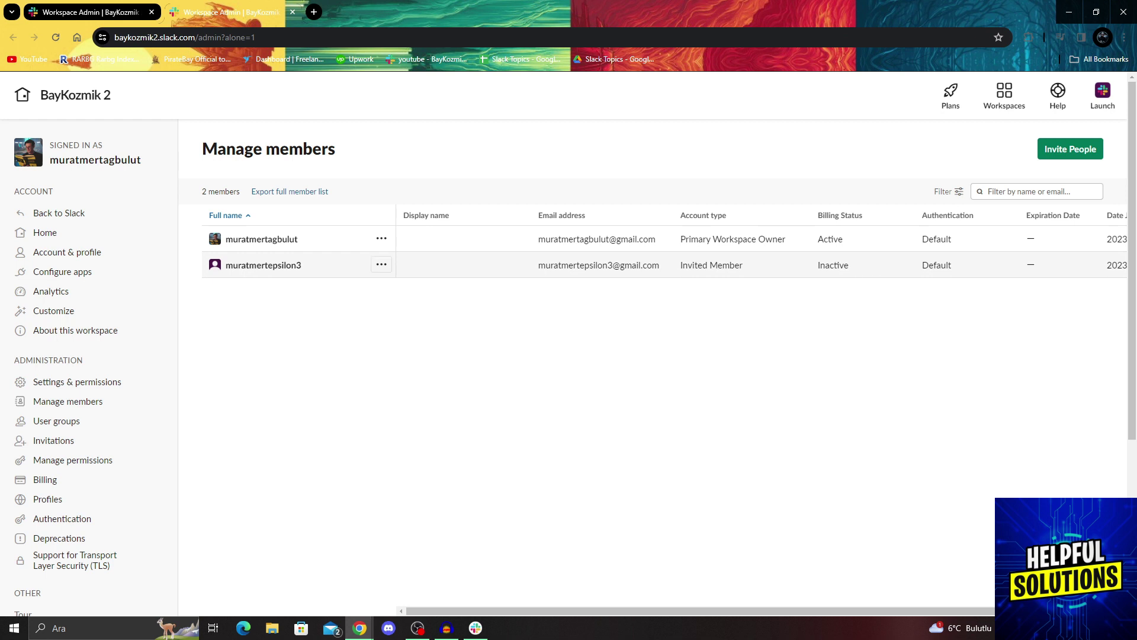
{"action": "left_click", "coordinate": [381, 264]}
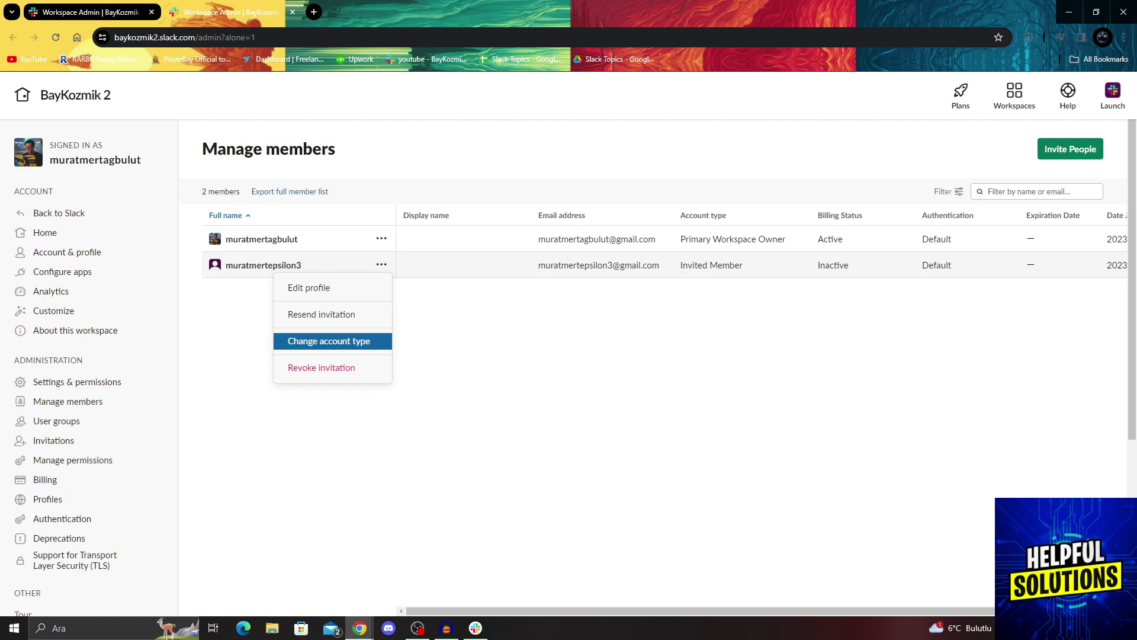
{"action": "left_click", "coordinate": [330, 340]}
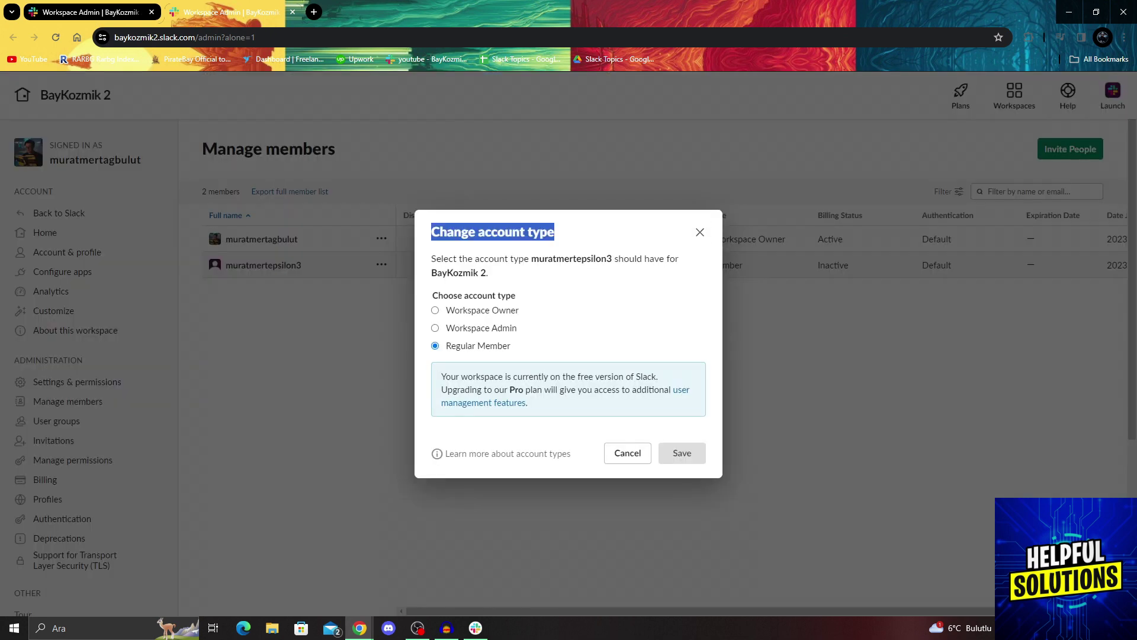
{"action": "left_click", "coordinate": [435, 310]}
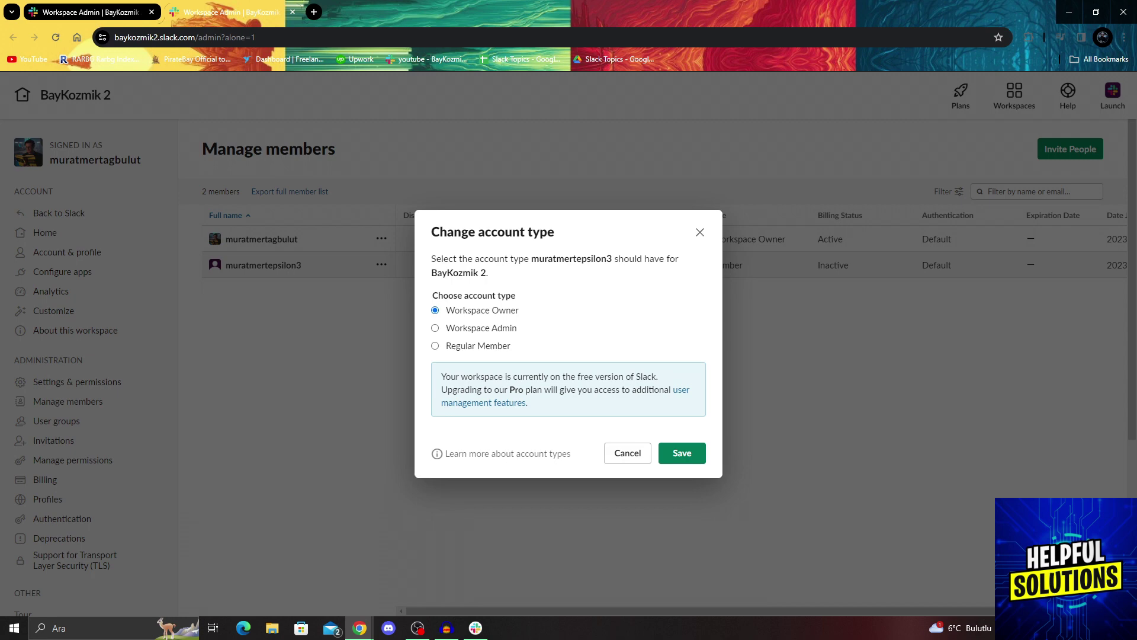
{"action": "left_click", "coordinate": [681, 453]}
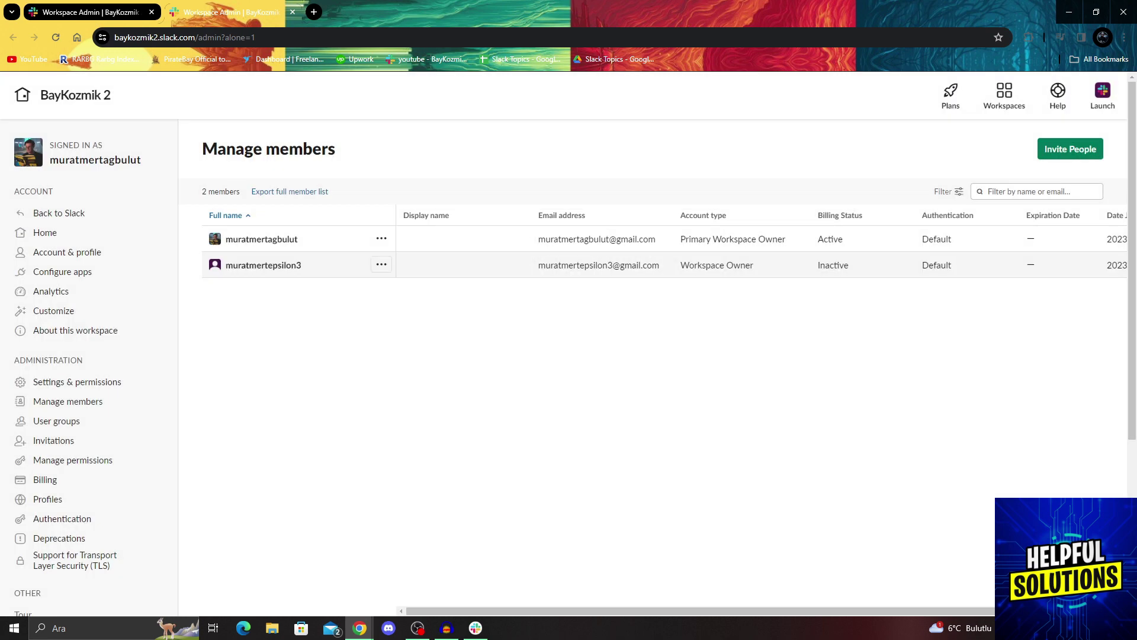
Step: Review both members' action menus, then select the second member's name
{"action": "left_click", "coordinate": [381, 265]}
{"action": "left_click", "coordinate": [381, 239]}
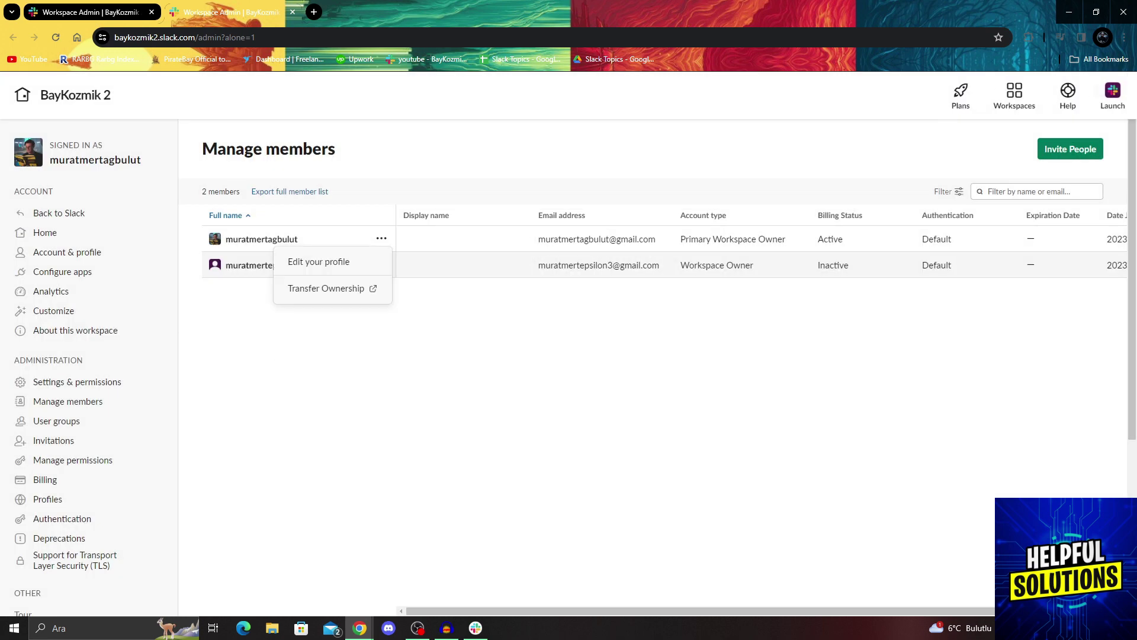
{"action": "key", "text": "Escape"}
{"action": "double_click", "coordinate": [264, 265]}
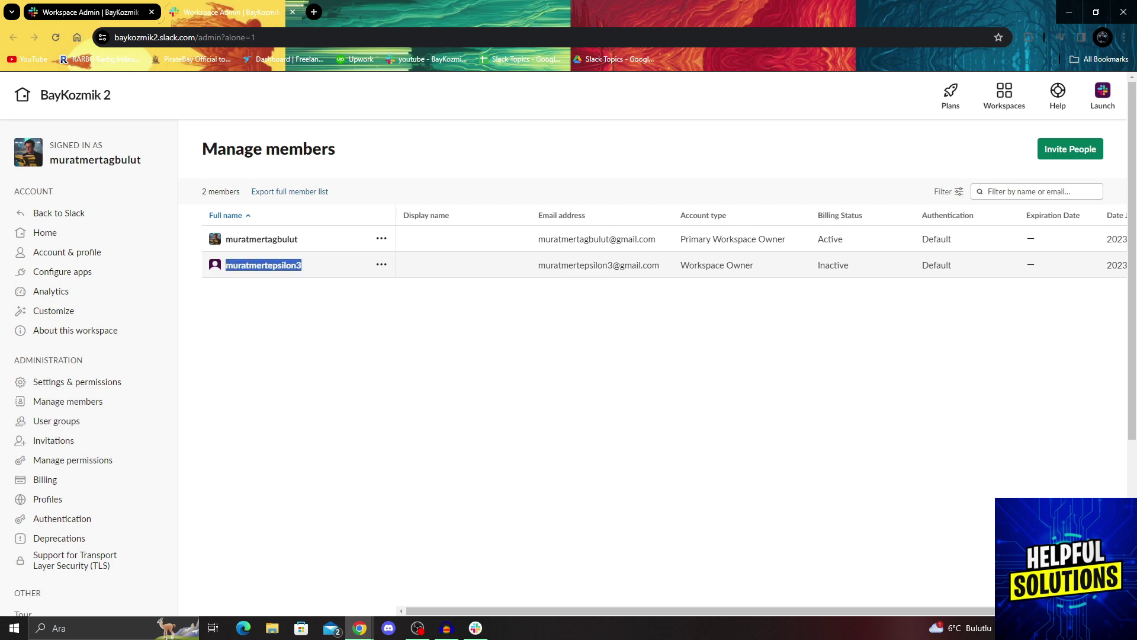